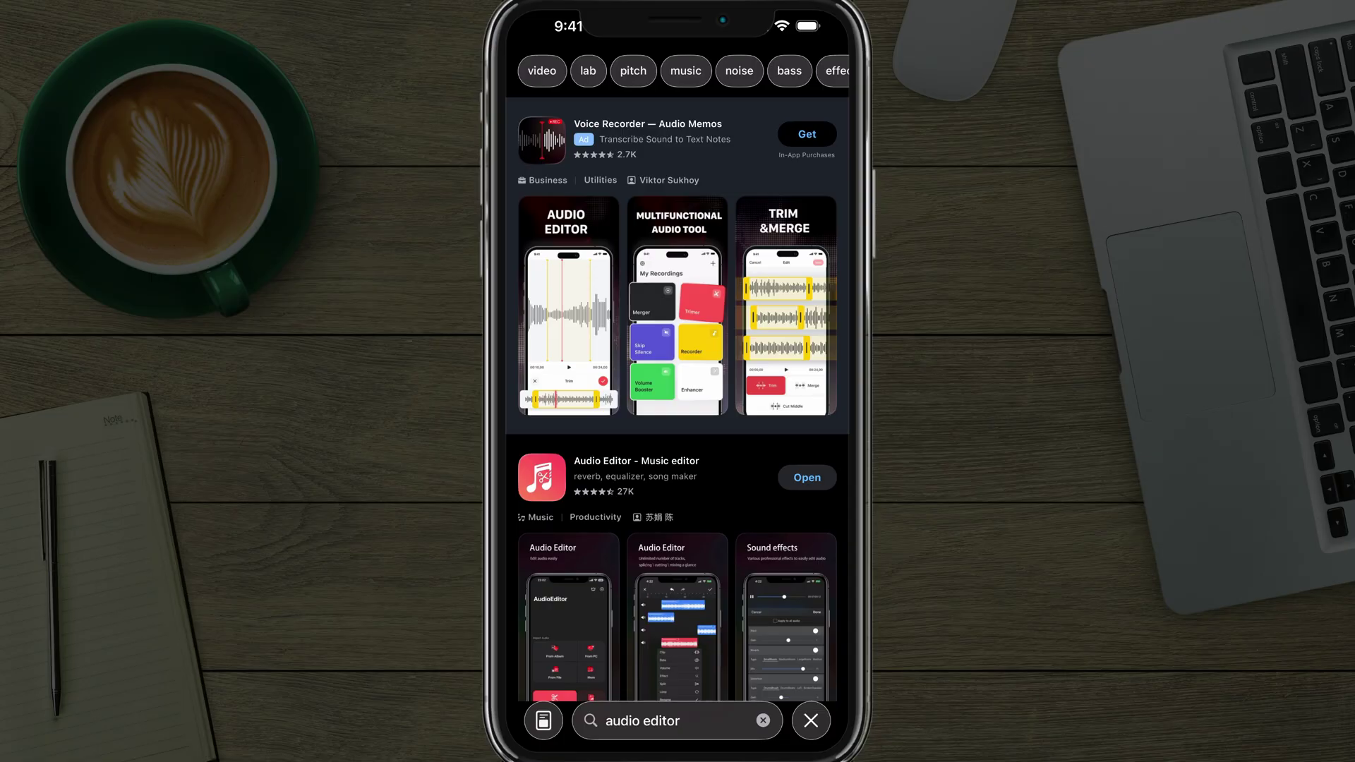
{"action": "scroll", "coordinate": [677, 381], "scroll_direction": "down", "scroll_amount": 3}
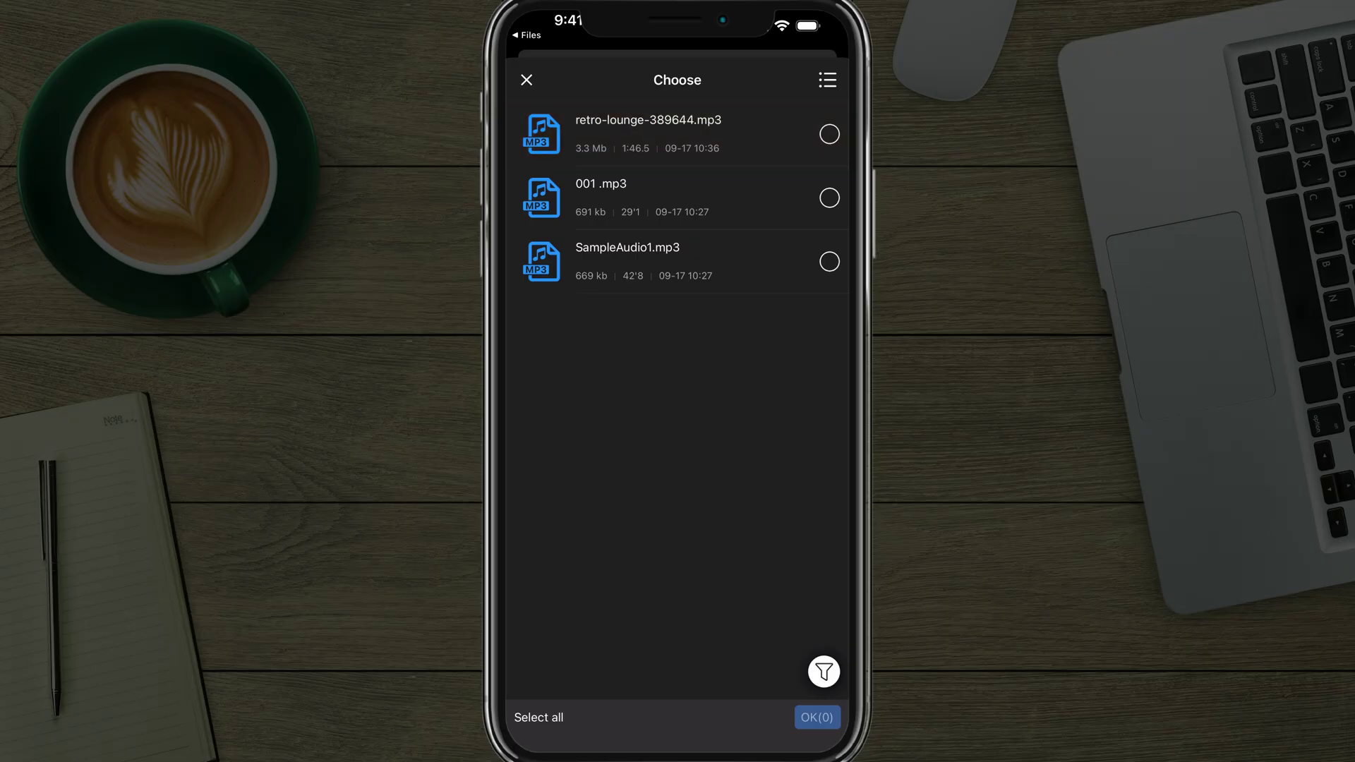
Step: Import retro-lounge-389644.mp3 into a new project and select its clip on the timeline
{"action": "left_click", "coordinate": [829, 134]}
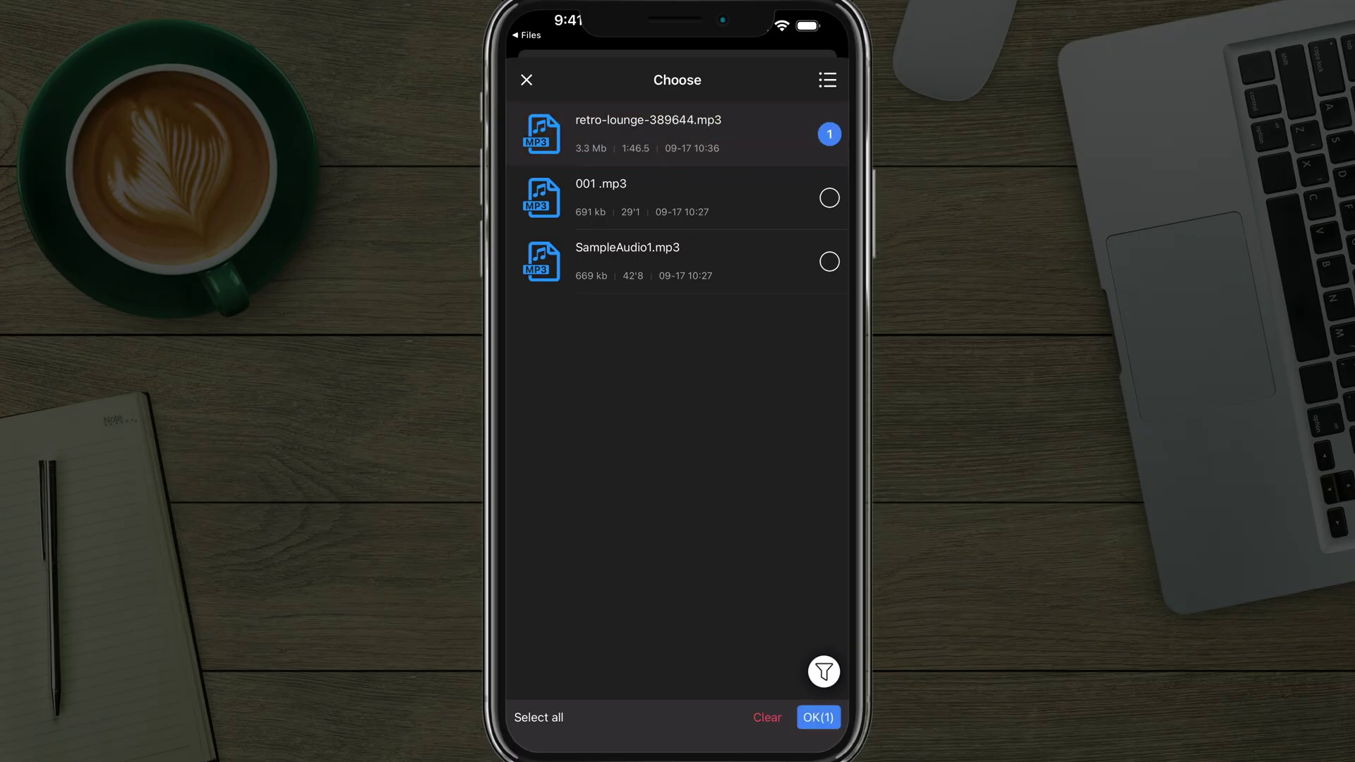
{"action": "left_click", "coordinate": [817, 716]}
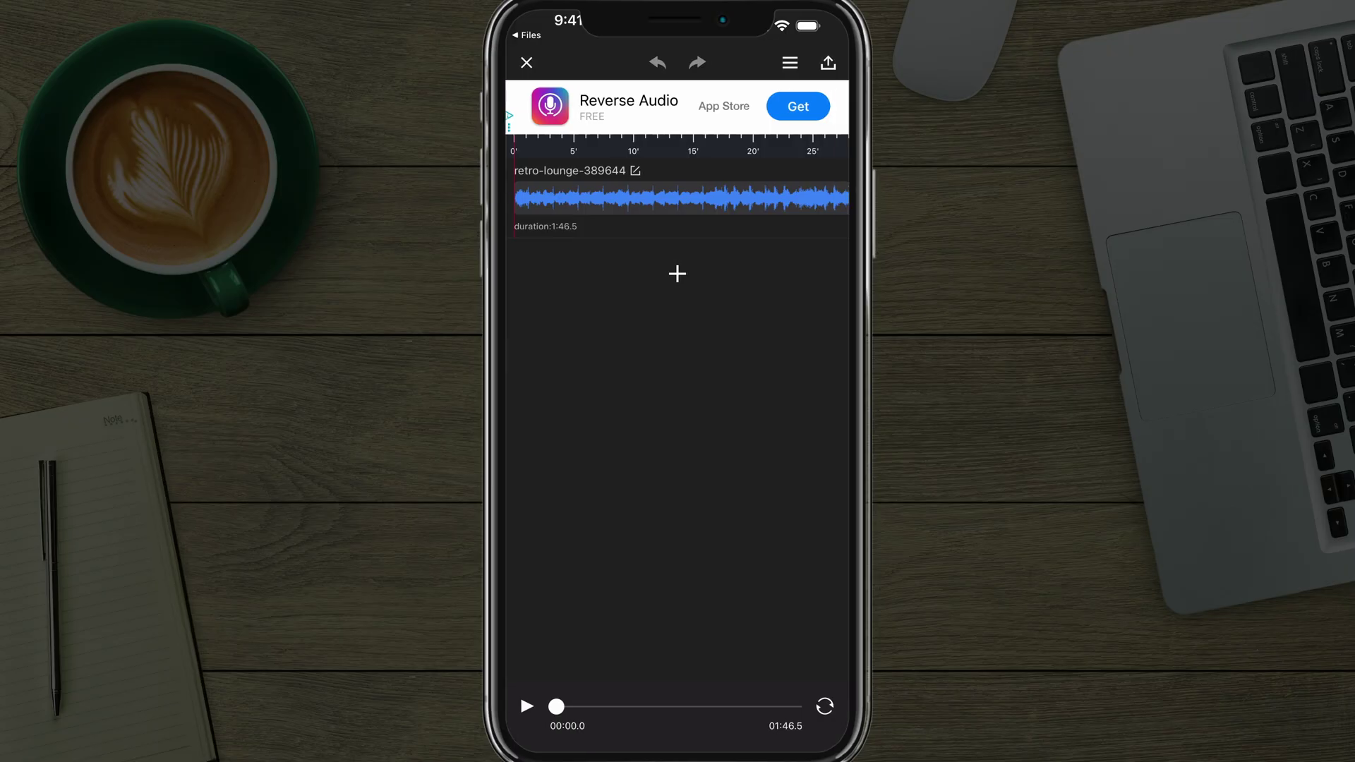
{"action": "scroll", "coordinate": [678, 199], "scroll_direction": "right", "scroll_amount": 3}
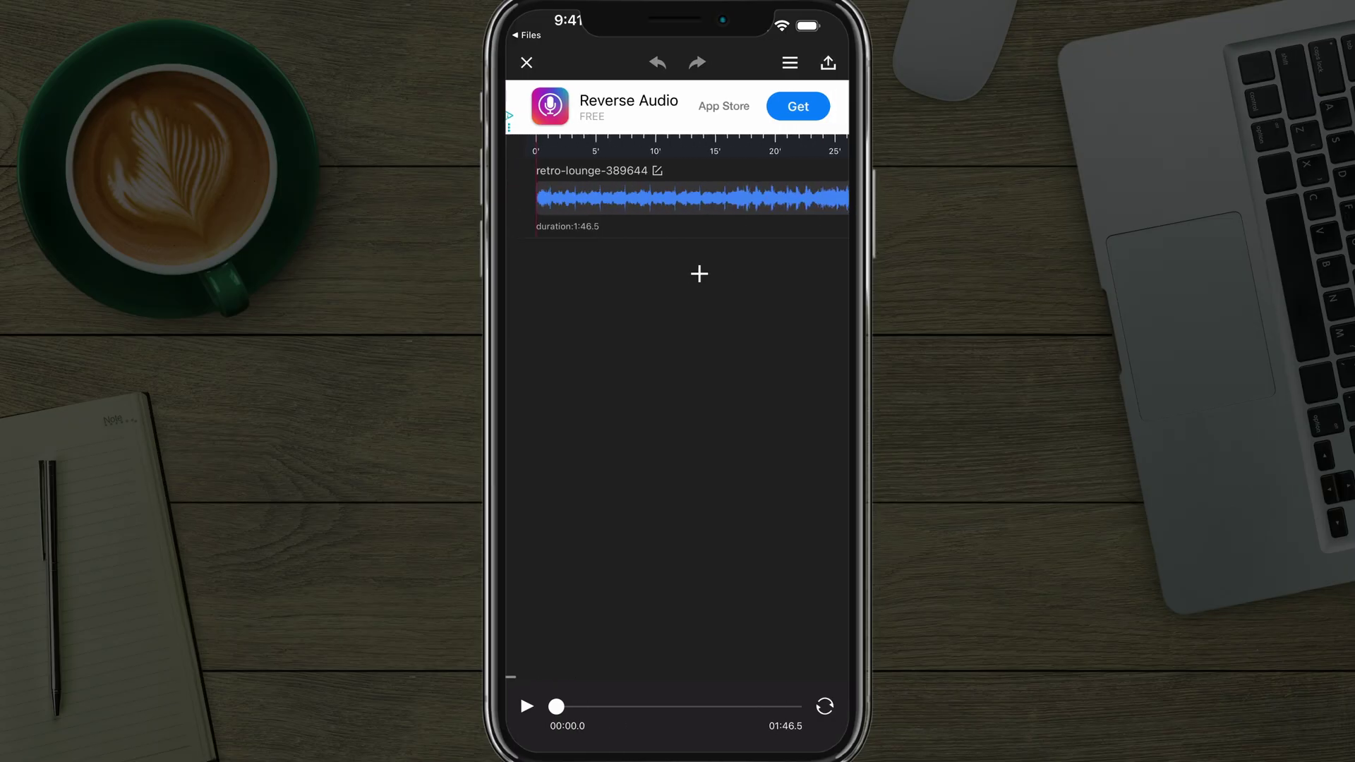
{"action": "scroll", "coordinate": [678, 199], "scroll_direction": "right", "scroll_amount": 5}
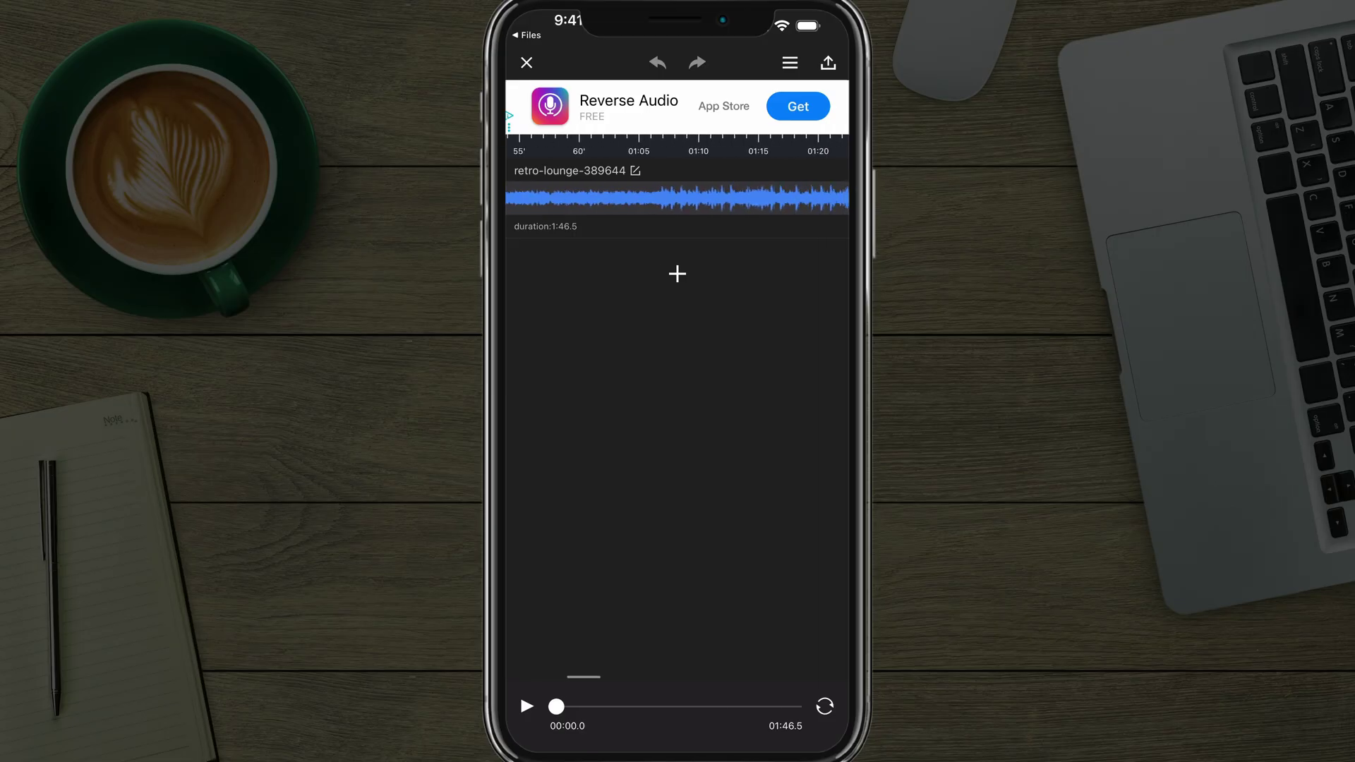
{"action": "left_click", "coordinate": [540, 199]}
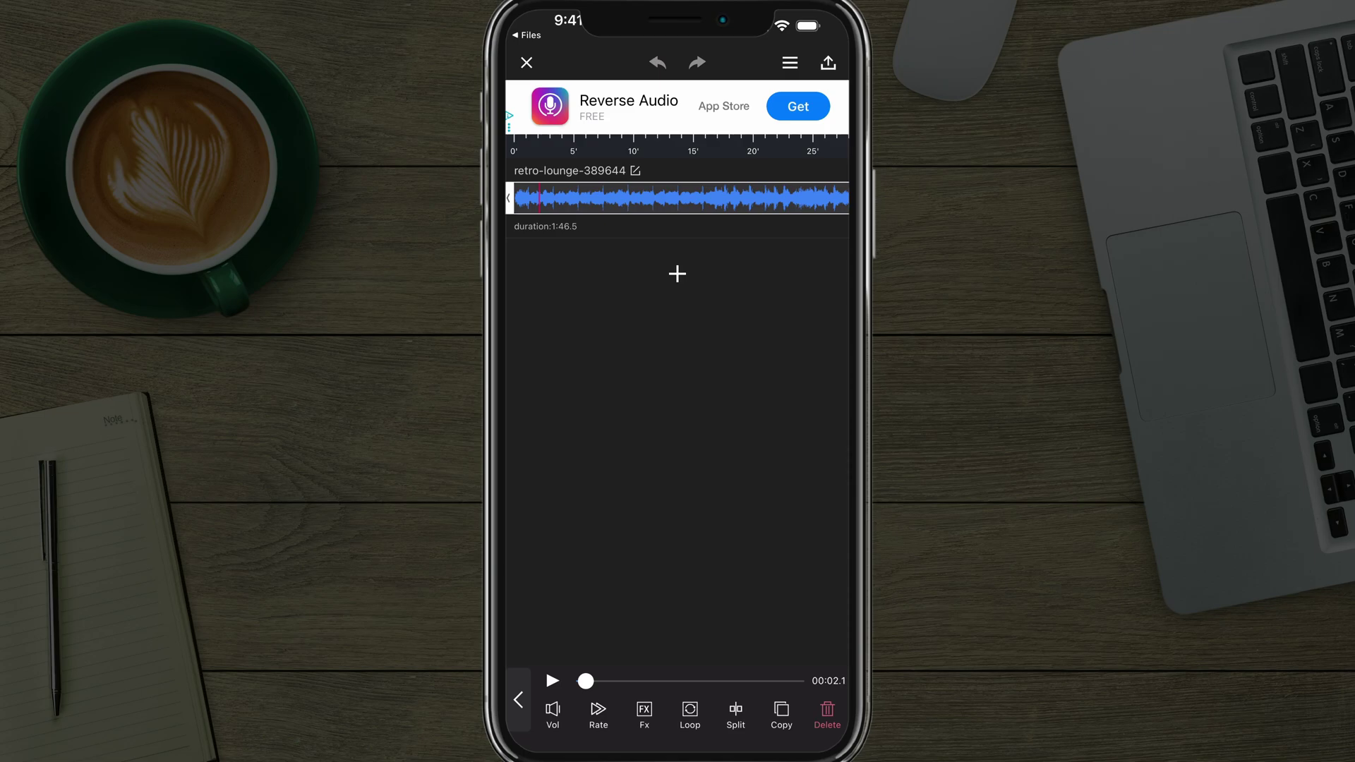
Step: Move the clip's start trim handle to 1:17.0 and preview playback from there
{"action": "left_click_drag", "start_coordinate": [508, 199], "coordinate": [787, 199]}
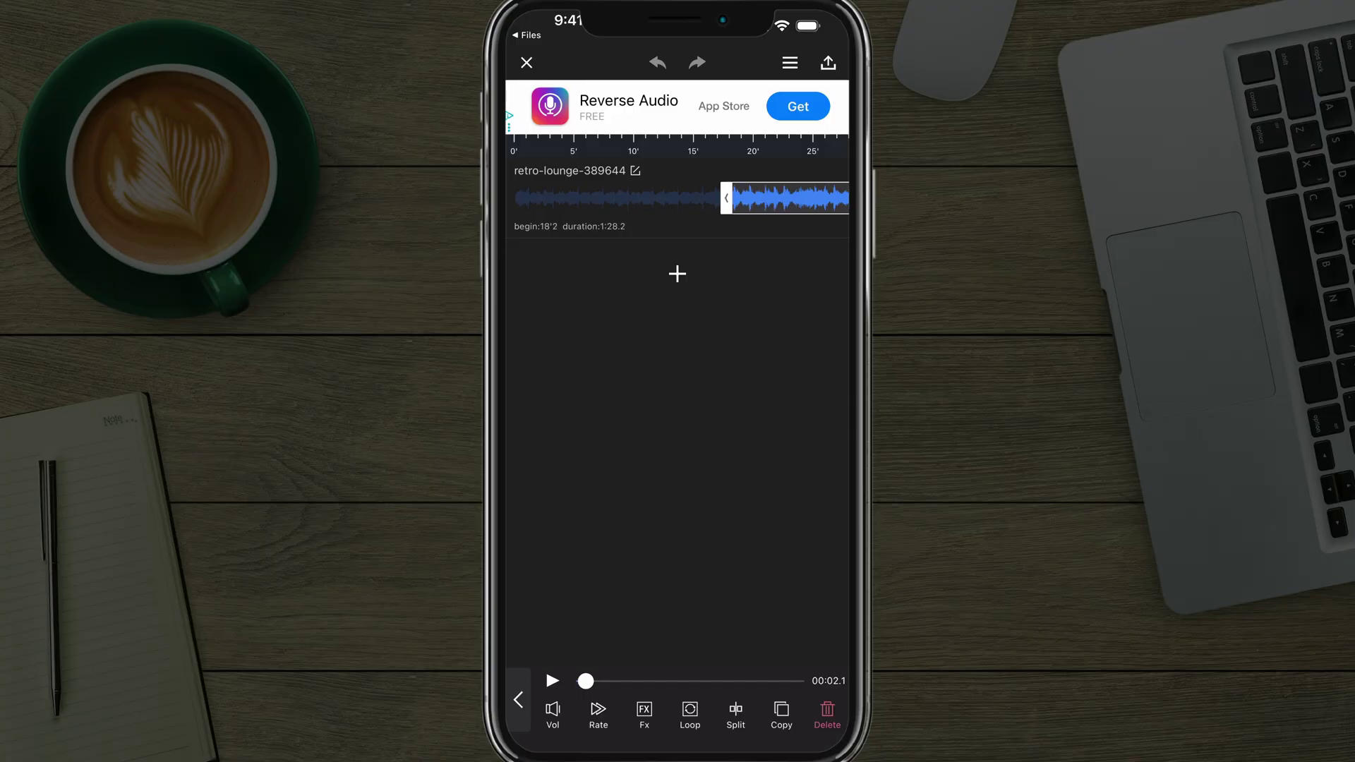
{"action": "left_click_drag", "start_coordinate": [787, 199], "coordinate": [568, 199]}
{"action": "left_click", "coordinate": [552, 681]}
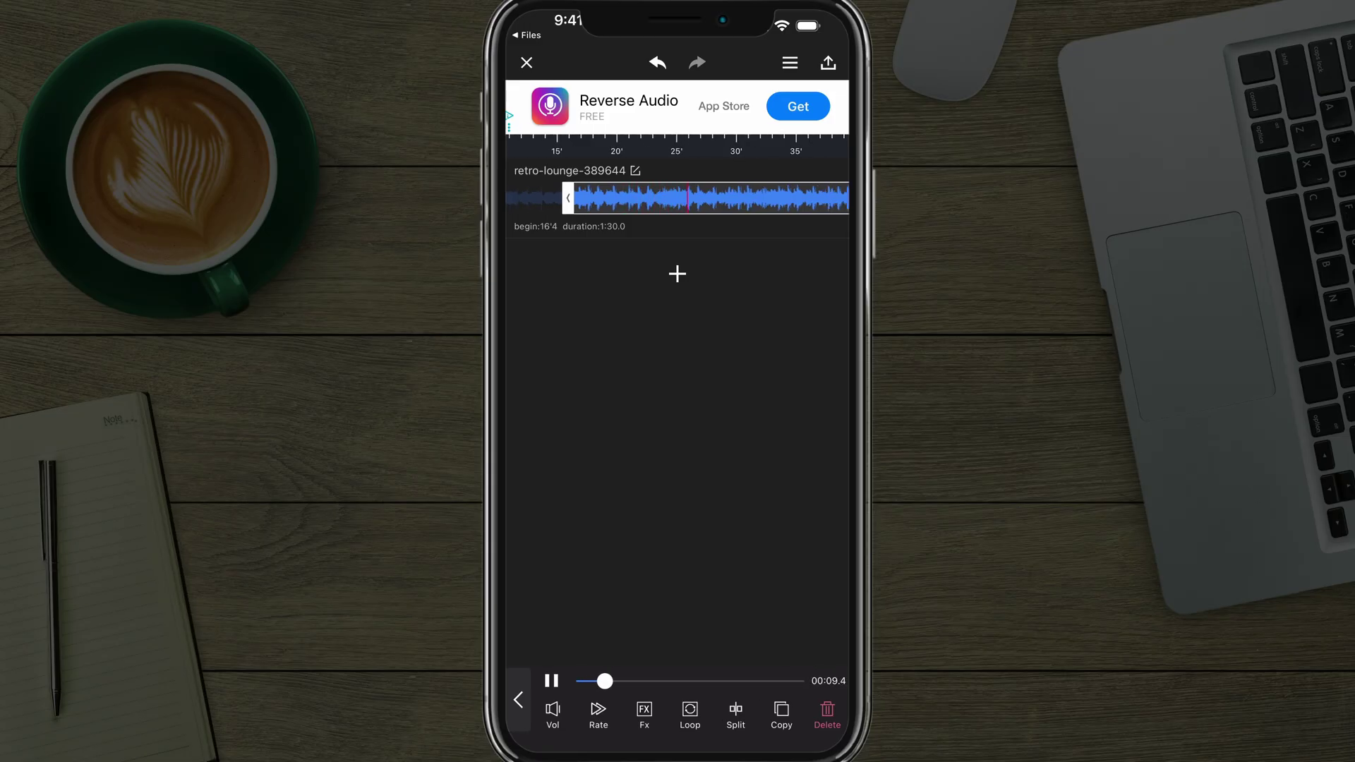
{"action": "left_click", "coordinate": [552, 682]}
{"action": "scroll", "coordinate": [678, 198], "scroll_direction": "right", "scroll_amount": 5}
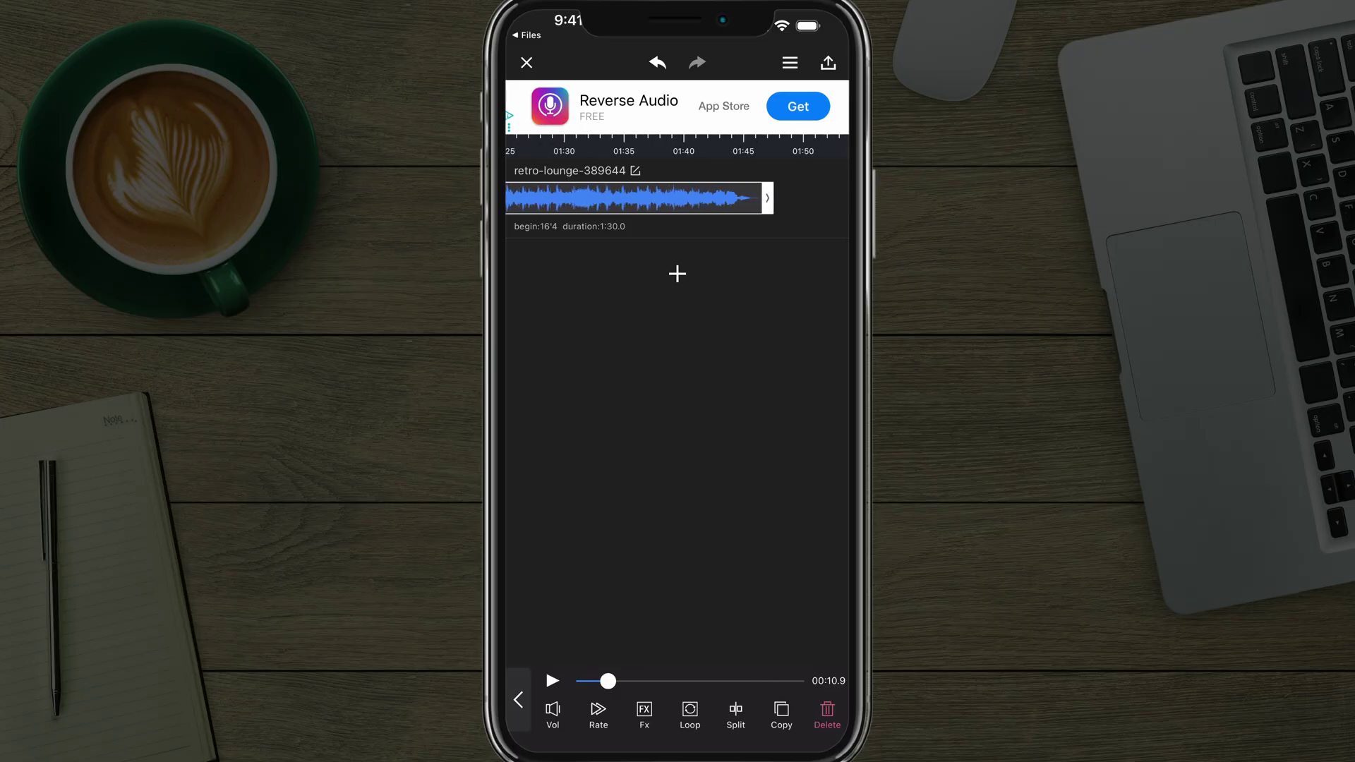
Step: Trim the clip's end so it lasts 29.5 seconds, then preview the section
{"action": "mouse_move", "coordinate": [767, 199]}
{"action": "left_mouse_down"}
{"action": "mouse_move", "coordinate": [517, 198]}
{"action": "mouse_move", "coordinate": [621, 199]}
{"action": "mouse_move", "coordinate": [572, 198]}
{"action": "left_mouse_up"}
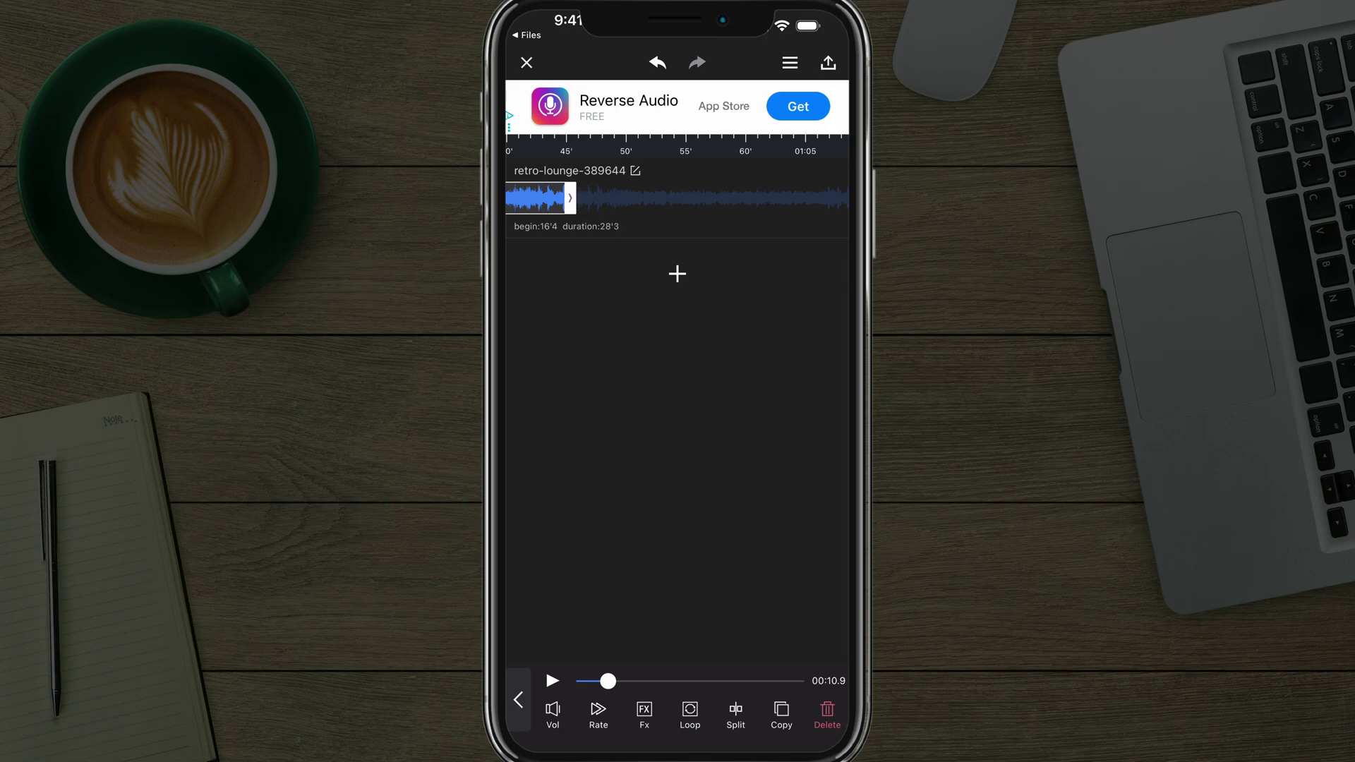
{"action": "left_click_drag", "start_coordinate": [572, 199], "coordinate": [580, 198]}
{"action": "left_click", "coordinate": [552, 681]}
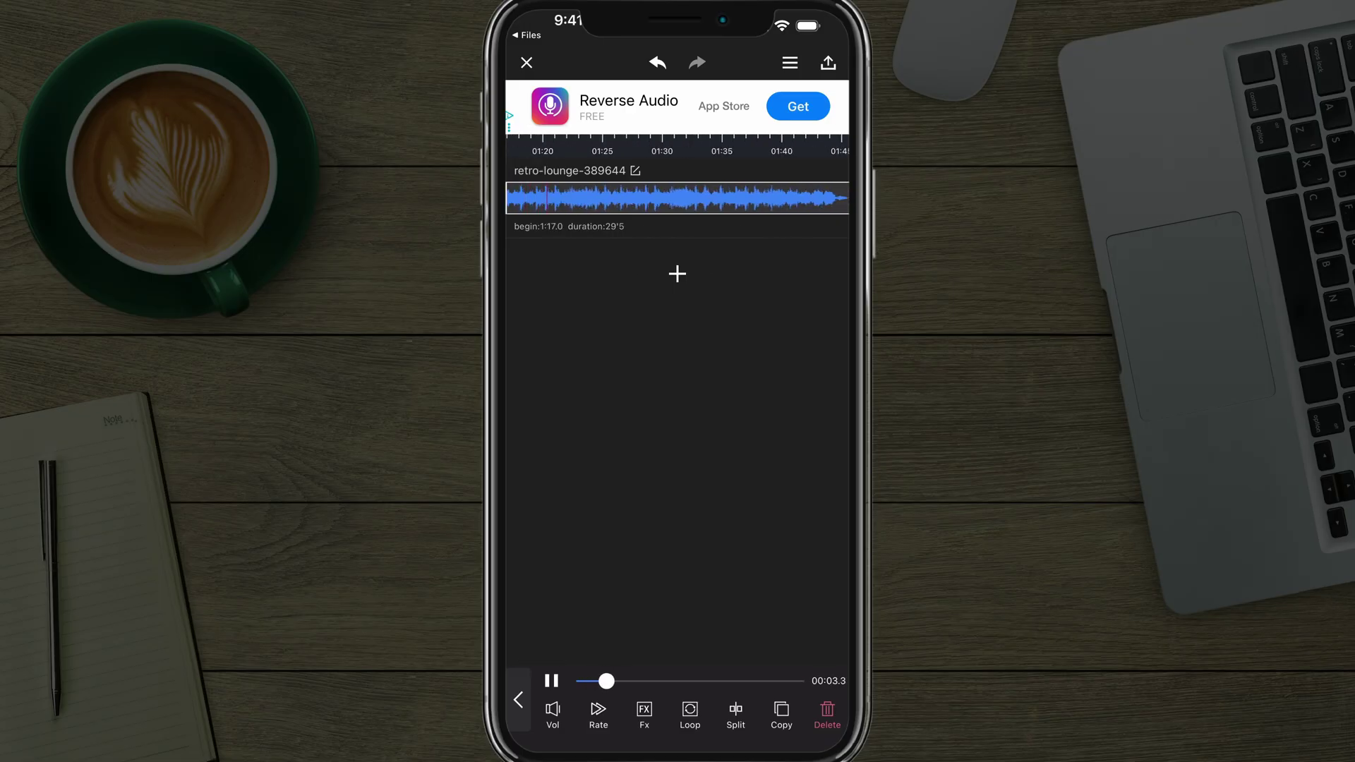
{"action": "left_click", "coordinate": [552, 681]}
Step: Deselect the clip and apply Parallel alignment so it starts at zero
{"action": "left_click", "coordinate": [517, 699]}
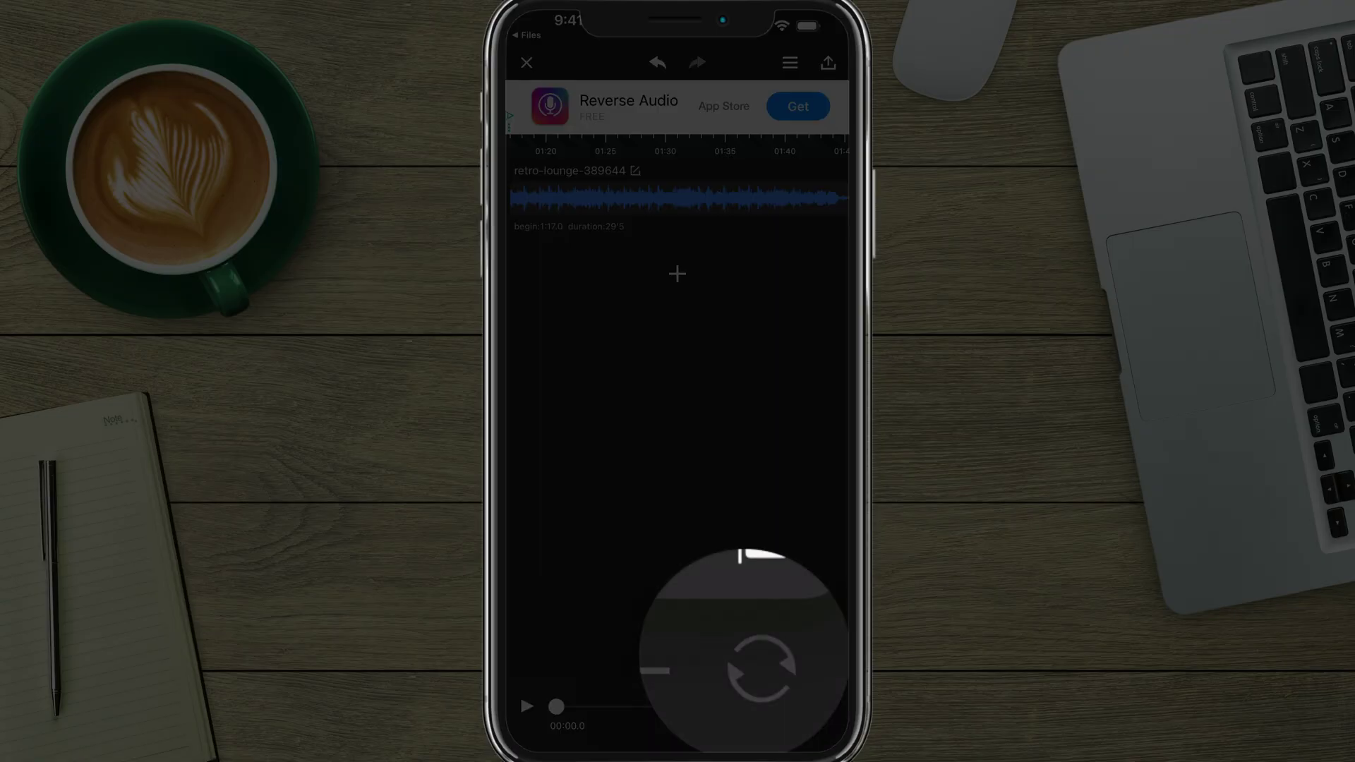
{"action": "left_click", "coordinate": [825, 706]}
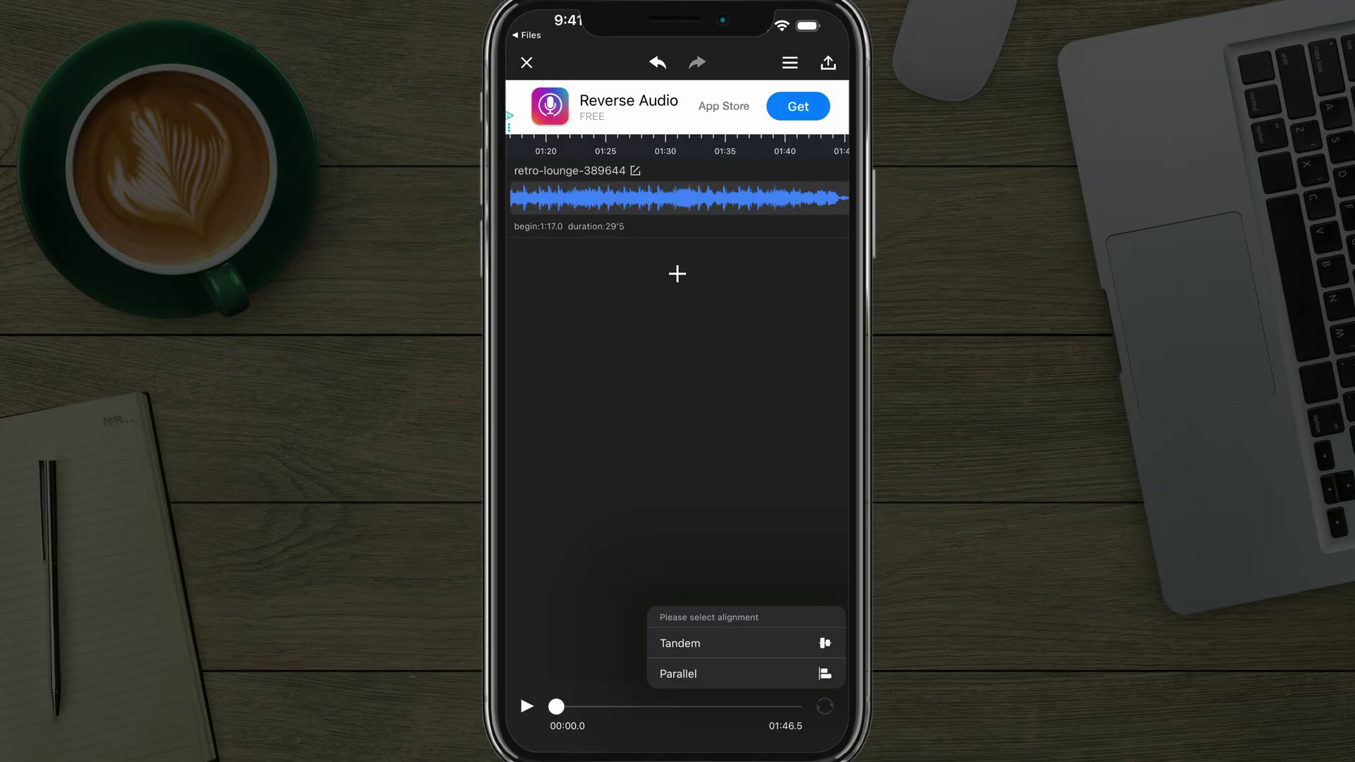
{"action": "left_click", "coordinate": [740, 674]}
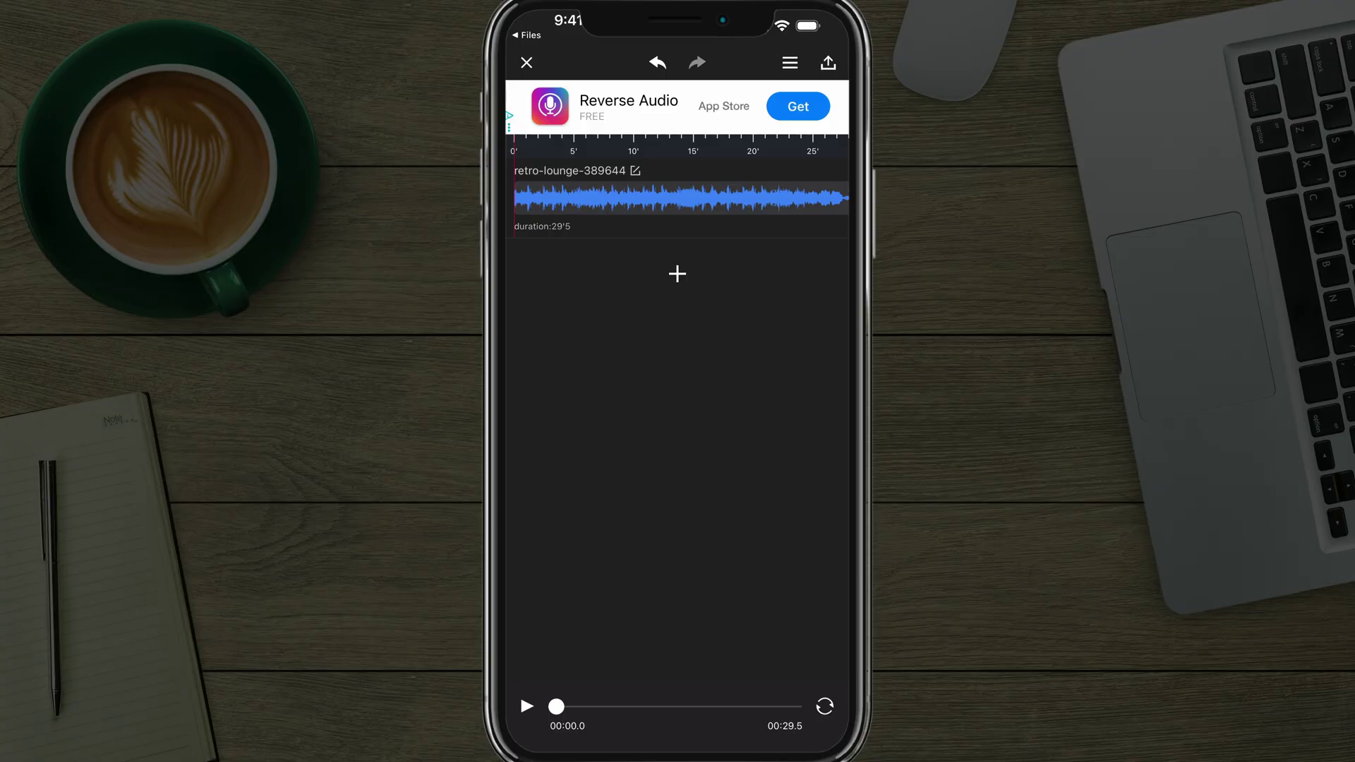
Step: Export the project as an MP3 file named Ringtone
{"action": "left_click", "coordinate": [827, 63]}
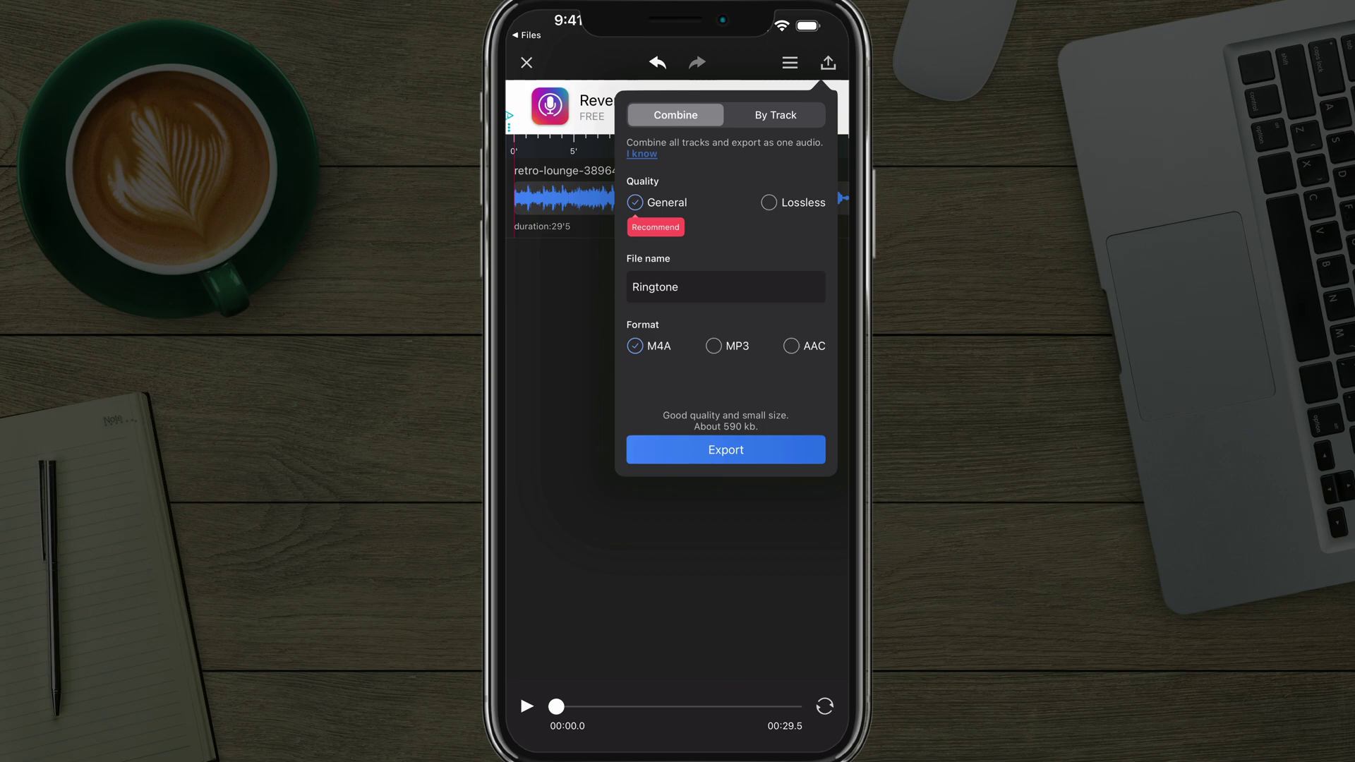
{"action": "left_click", "coordinate": [713, 345]}
{"action": "left_click", "coordinate": [725, 449]}
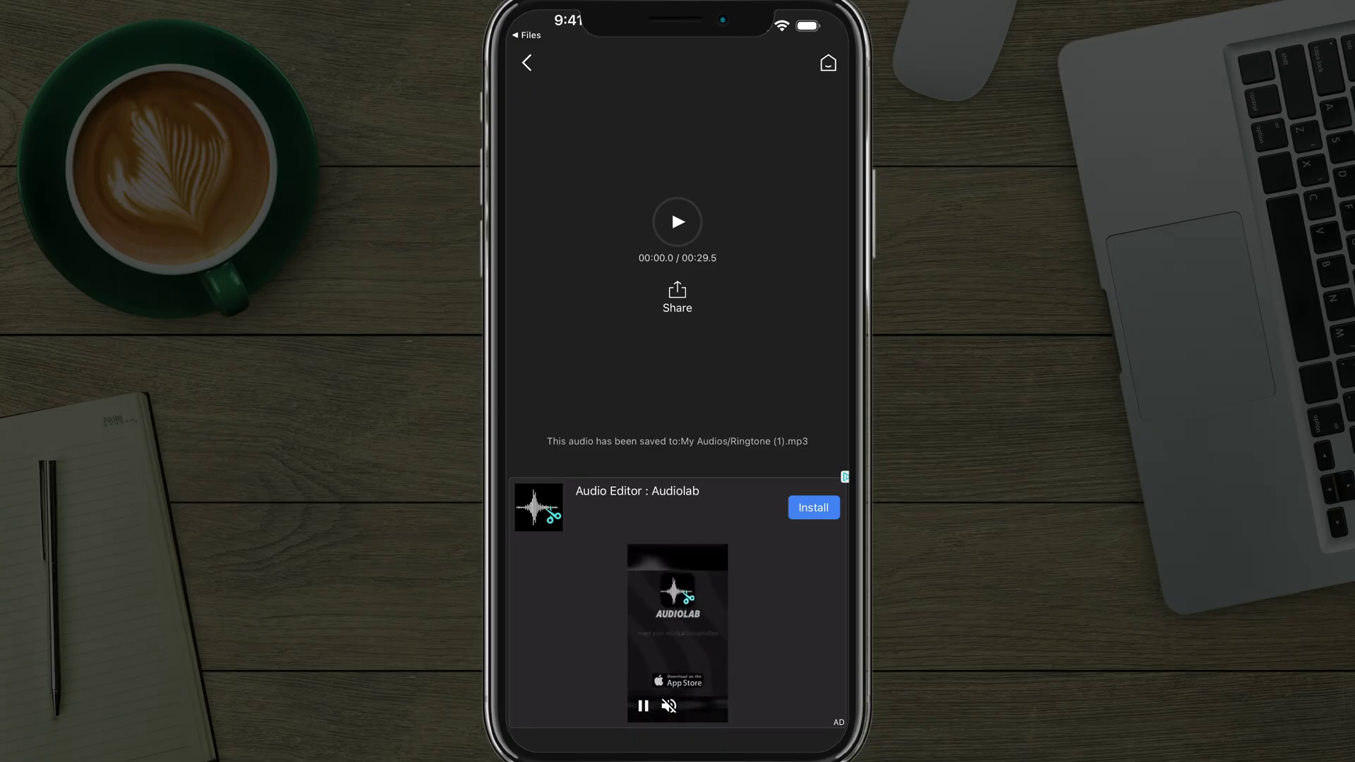
Step: Open the share sheet for the exported Ringtone (1) file
{"action": "left_click", "coordinate": [678, 296]}
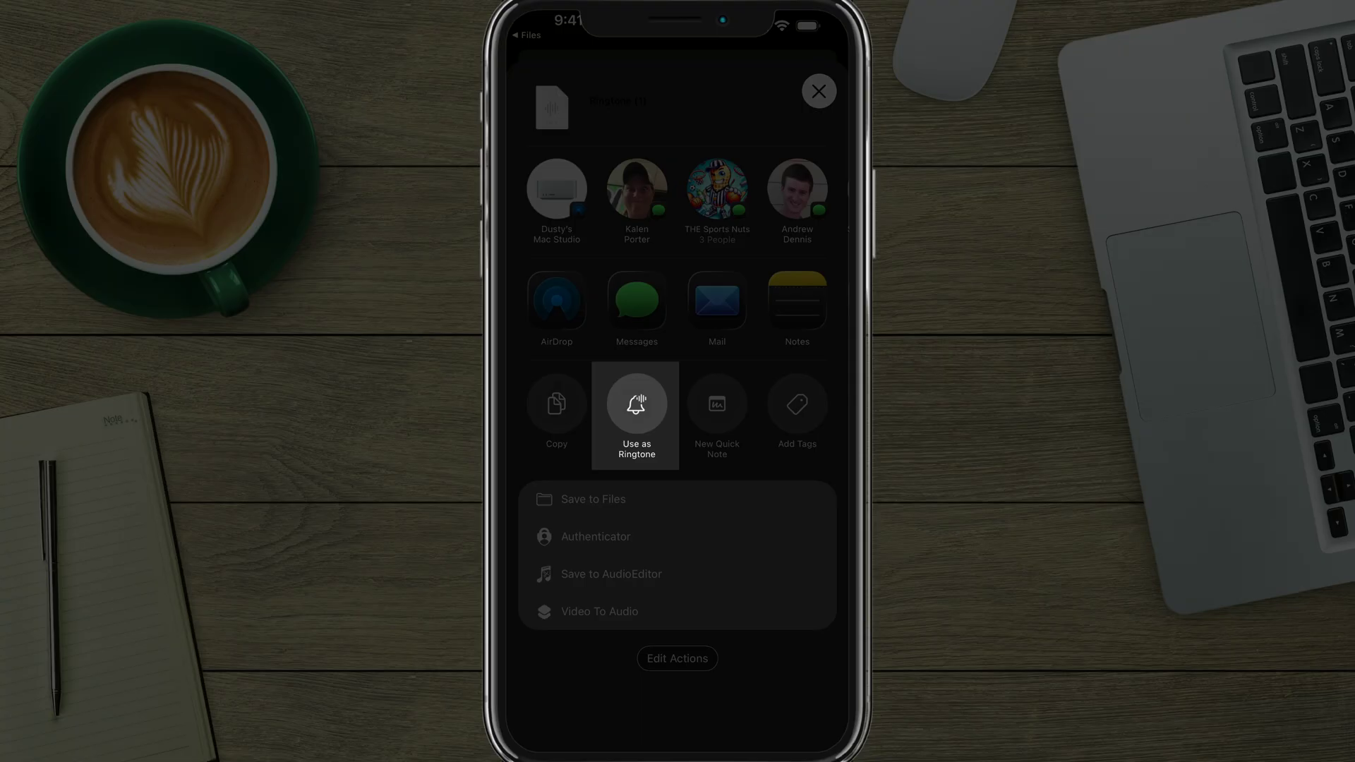
{"action": "left_click", "coordinate": [637, 405]}
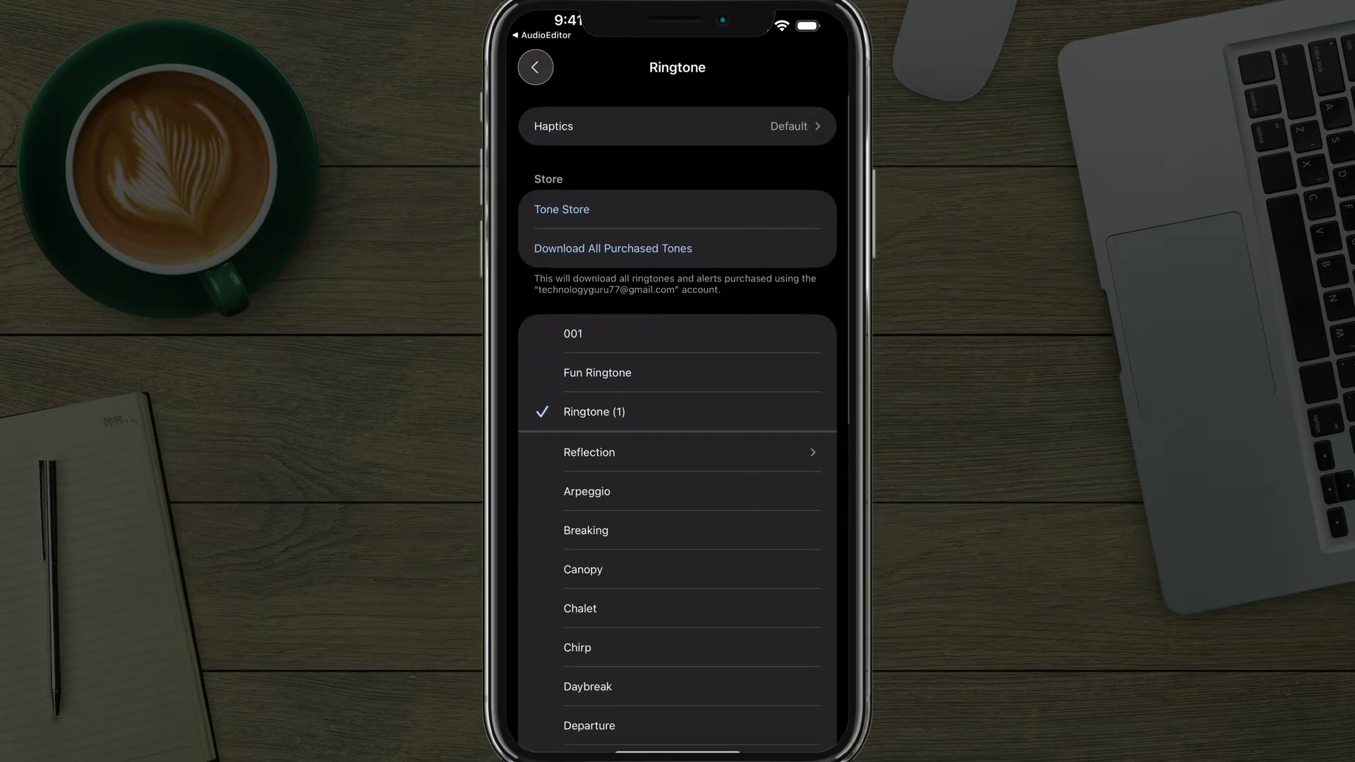